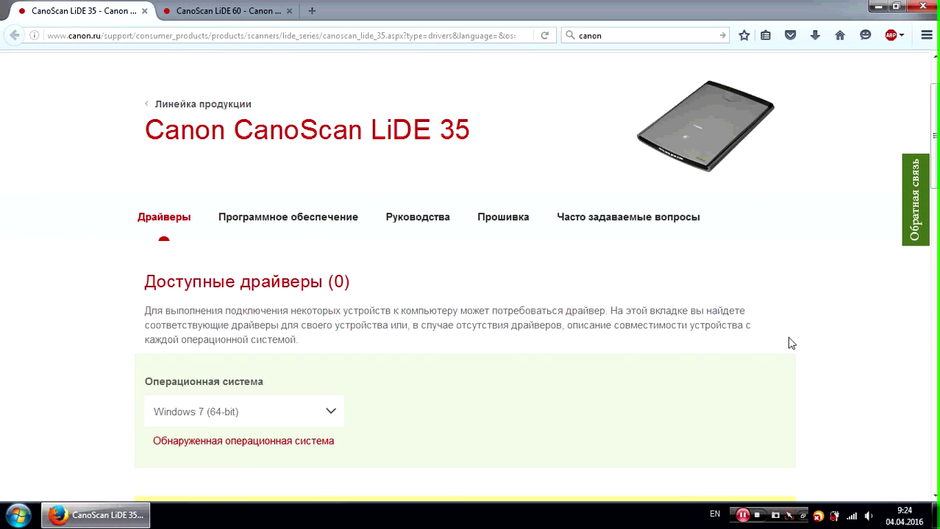
Step: Check the CanoScan LiDE 35 driver page for compatibility with Windows 7 (64-bit)
{"action": "scroll", "coordinate": [791, 343], "scroll_direction": "down", "scroll_amount": 2}
{"action": "scroll", "coordinate": [791, 343], "scroll_direction": "down", "scroll_amount": 4}
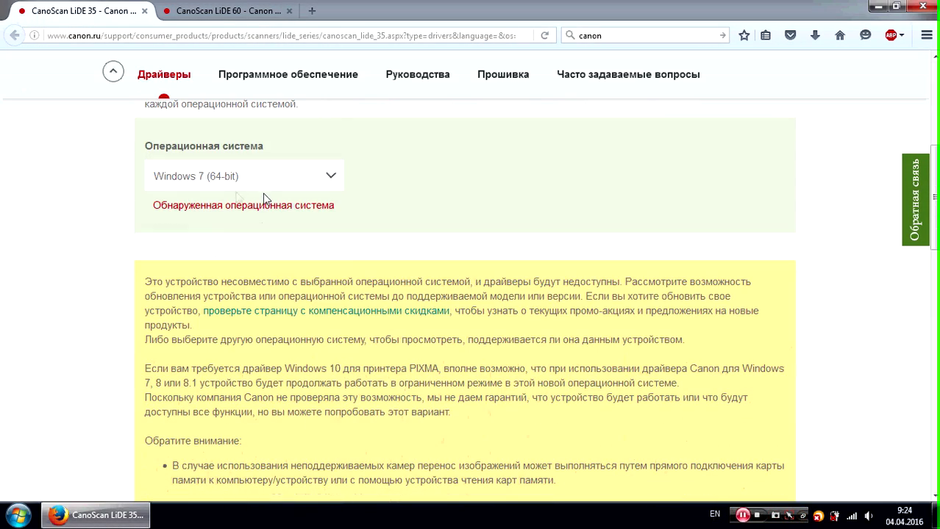
{"action": "scroll", "coordinate": [228, 200], "scroll_direction": "down", "scroll_amount": 2}
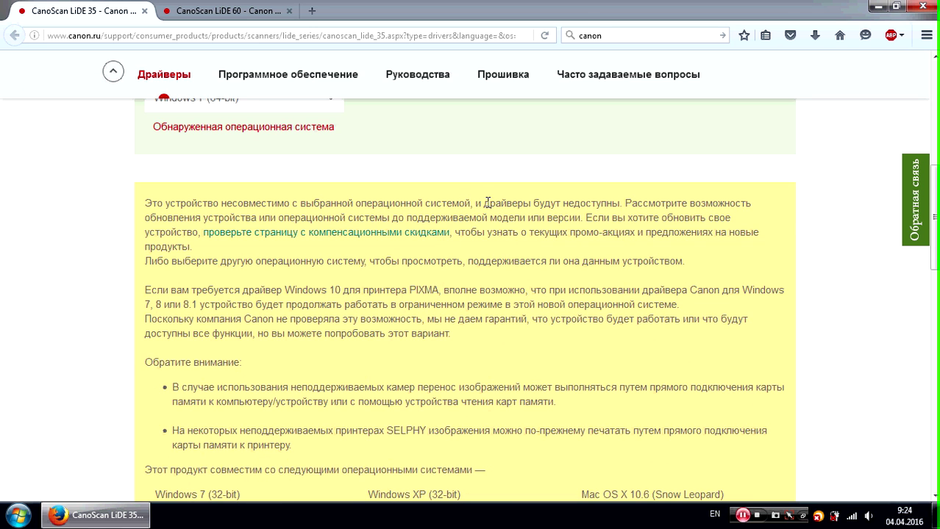
{"action": "scroll", "coordinate": [486, 203], "scroll_direction": "up", "scroll_amount": 10}
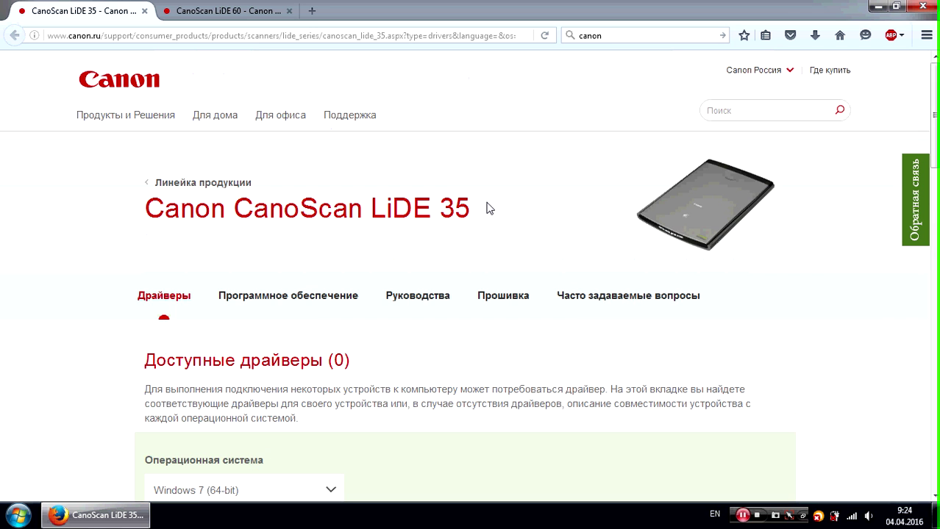
Step: Close the LiDE 35 page and open the ScanGear CS driver details for the CanoScan LiDE 60, declining the survey
{"action": "left_click", "coordinate": [144, 11]}
{"action": "scroll", "coordinate": [405, 190], "scroll_direction": "down", "scroll_amount": 4}
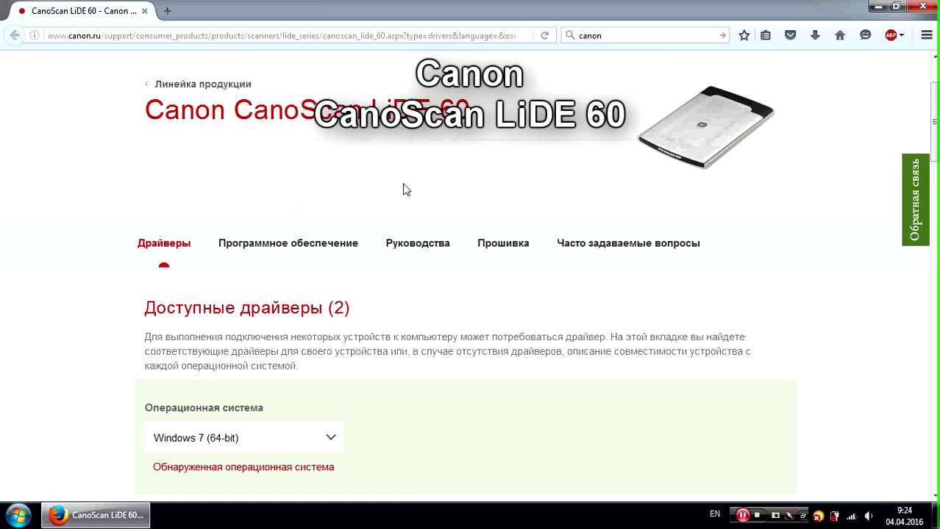
{"action": "scroll", "coordinate": [387, 200], "scroll_direction": "down", "scroll_amount": 2}
{"action": "scroll", "coordinate": [388, 200], "scroll_direction": "down", "scroll_amount": 4}
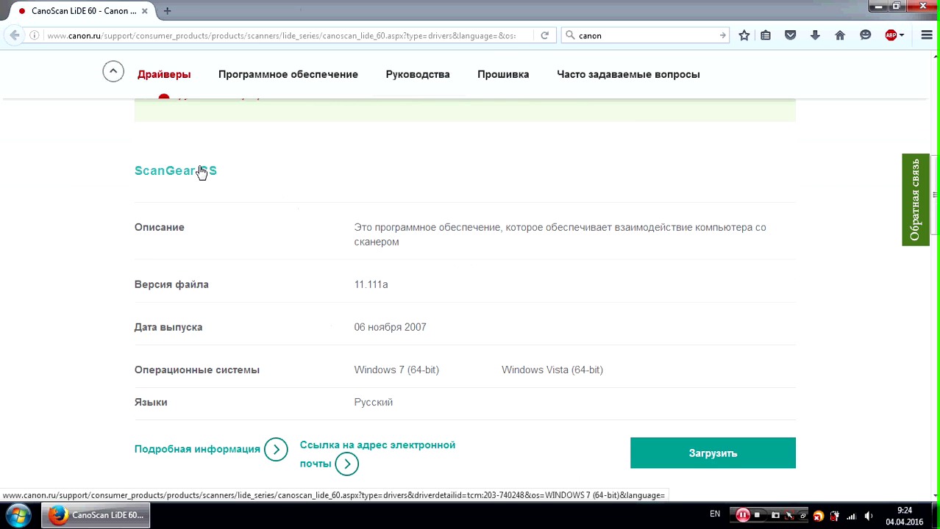
{"action": "left_click", "coordinate": [203, 172]}
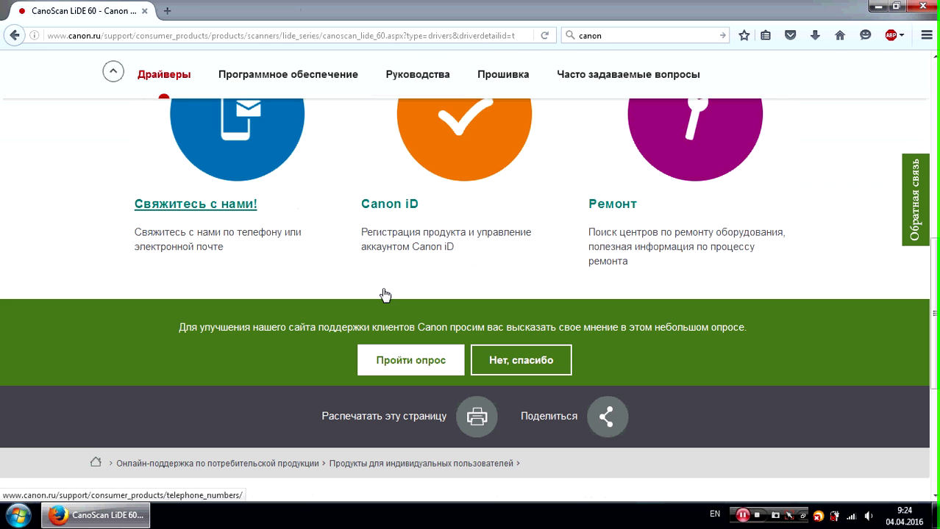
{"action": "left_click", "coordinate": [528, 360]}
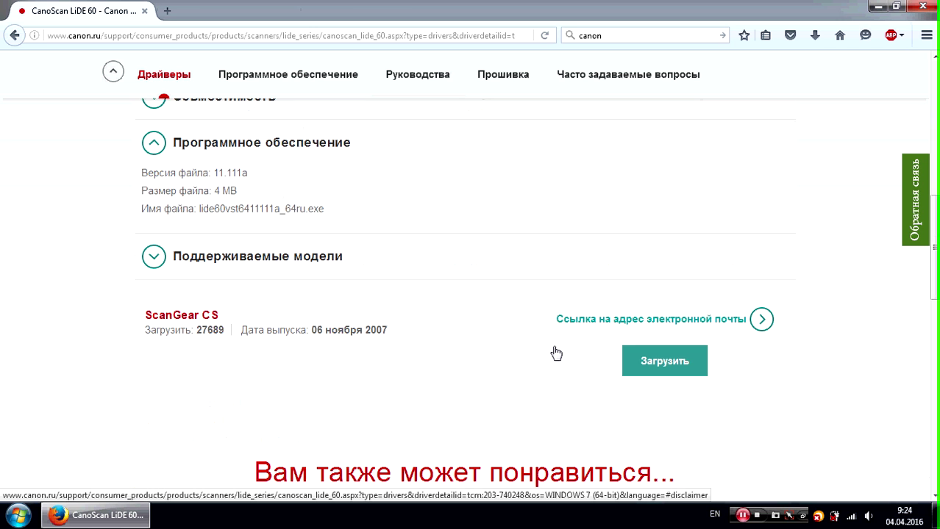
Step: Open the CanoScan Toolbox details among the software available for the CanoScan LiDE 60
{"action": "left_click", "coordinate": [253, 84]}
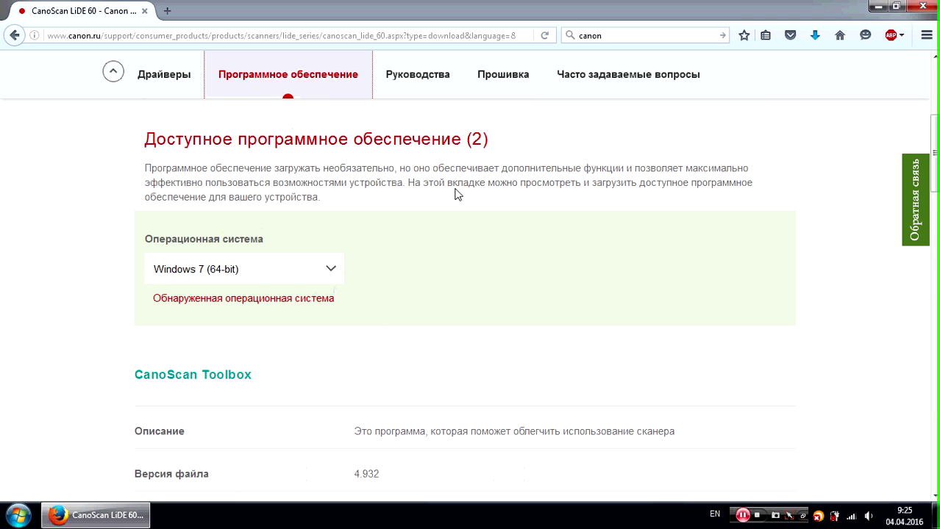
{"action": "scroll", "coordinate": [357, 266], "scroll_direction": "down", "scroll_amount": 2}
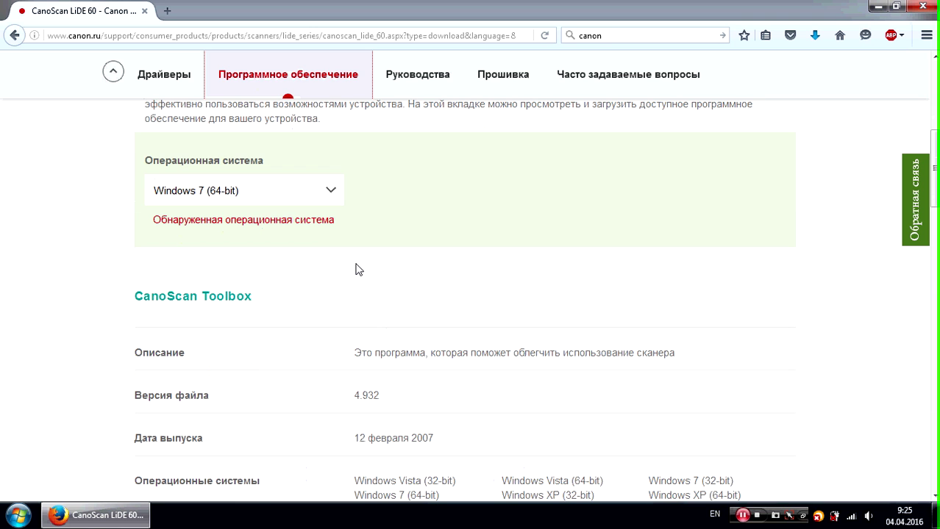
{"action": "left_click", "coordinate": [204, 297]}
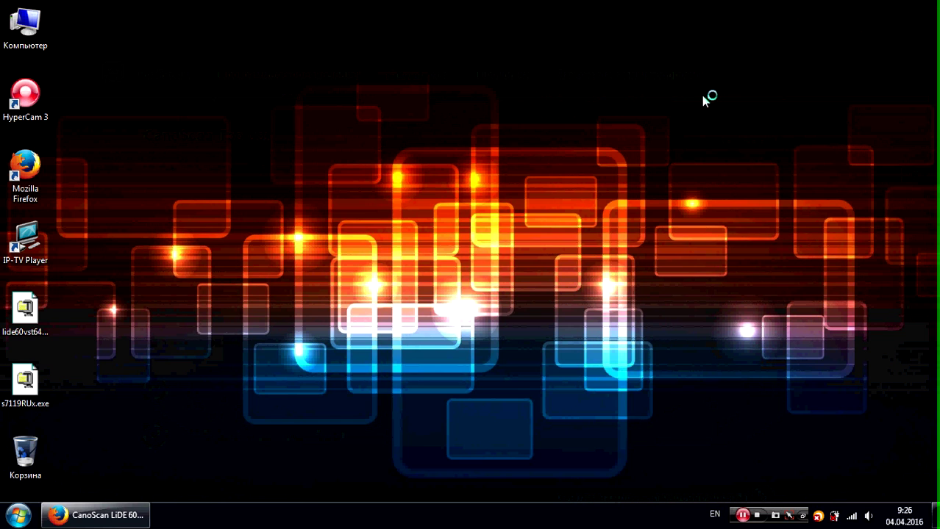
Step: Extract the downloaded lide60vst6411111a_64ru.exe driver archive on the desktop into a folder of the same name
{"action": "left_click", "coordinate": [34, 324]}
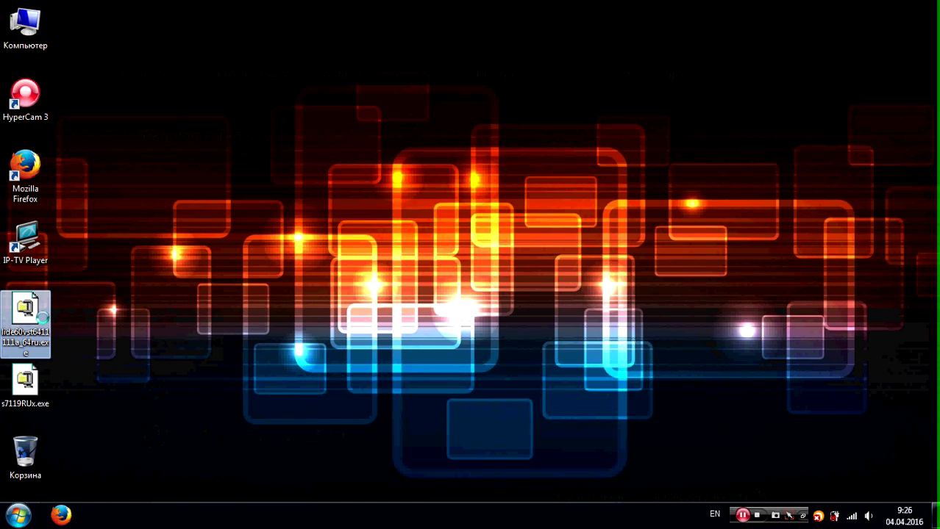
{"action": "right_click", "coordinate": [41, 320]}
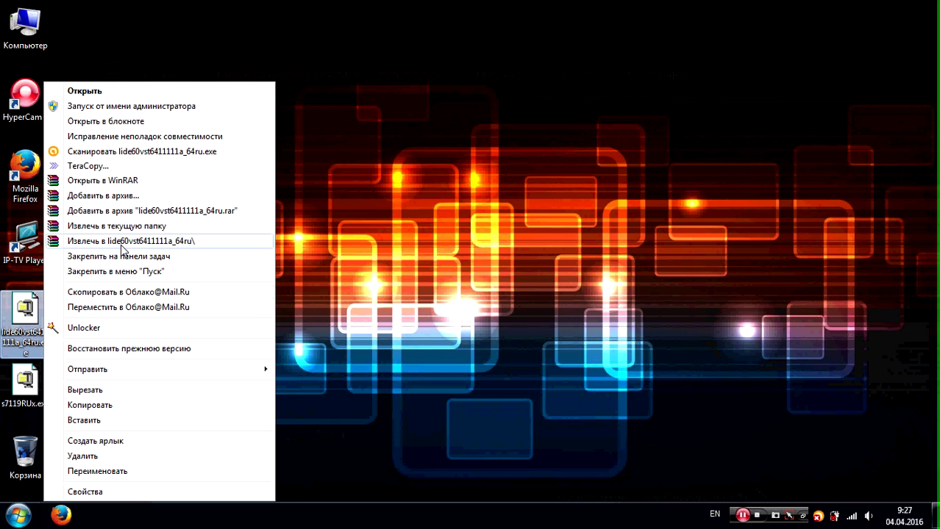
{"action": "left_click", "coordinate": [121, 244]}
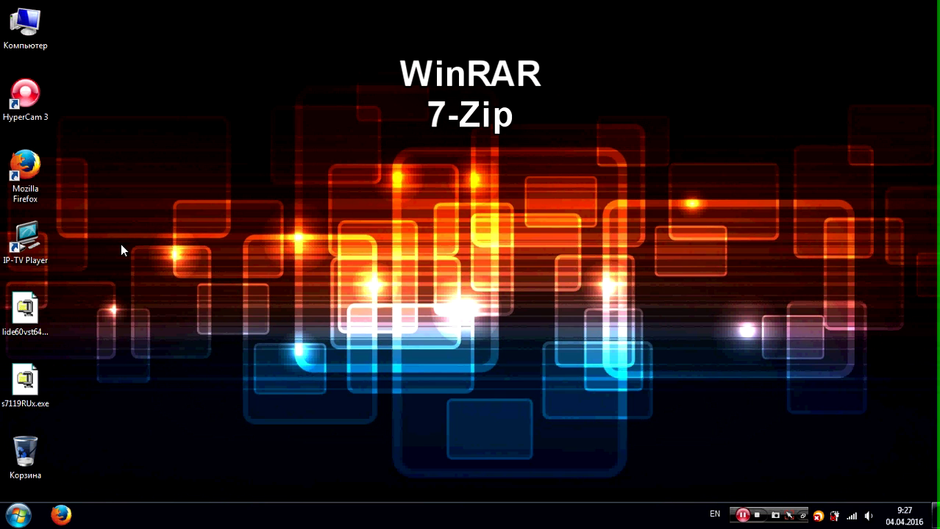
Step: Extract SetupSG.exe from the nested lide60vst6411111a_64ru folder into a SetupSG folder and open that folder
{"action": "double_click", "coordinate": [93, 39]}
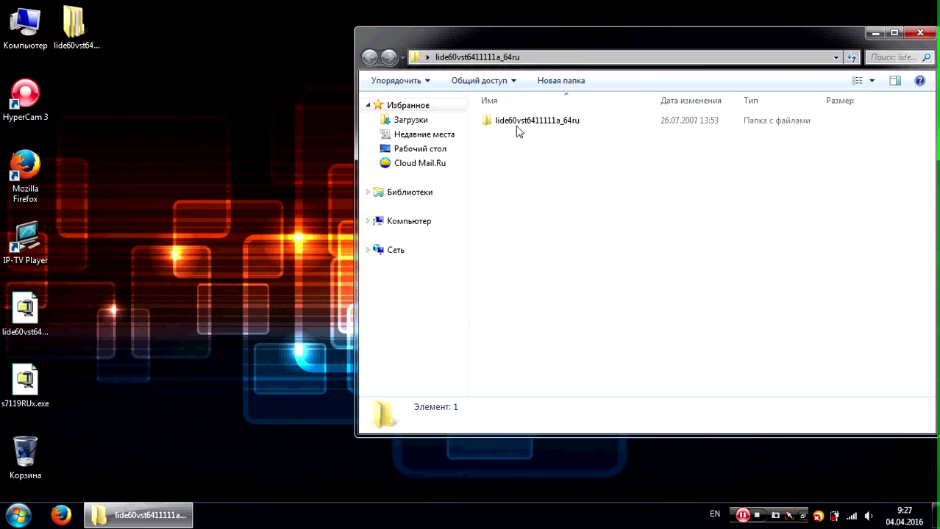
{"action": "double_click", "coordinate": [518, 125]}
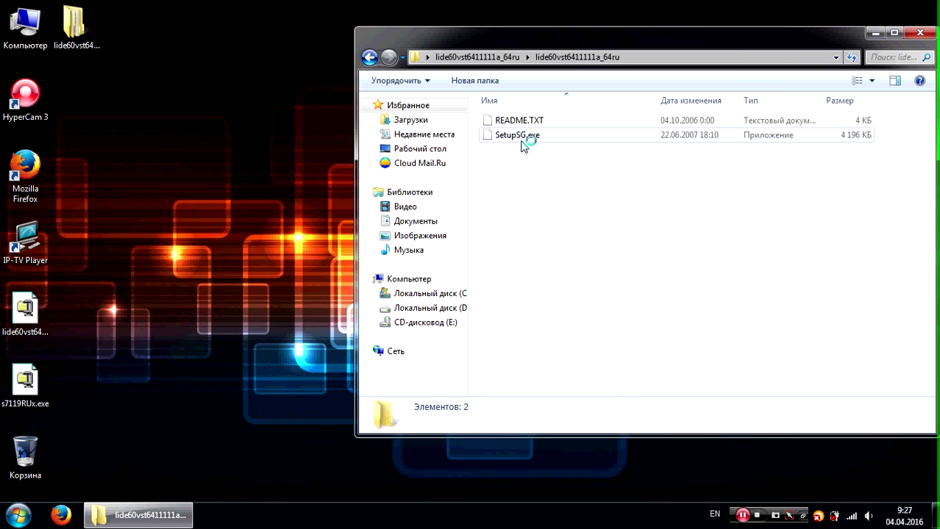
{"action": "right_click", "coordinate": [518, 136]}
{"action": "left_click", "coordinate": [623, 273]}
{"action": "left_click", "coordinate": [522, 122]}
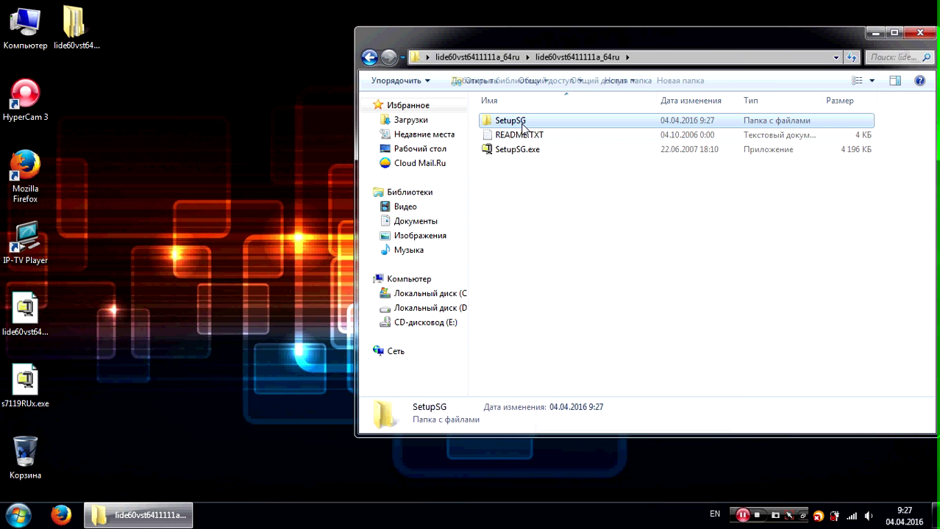
{"action": "double_click", "coordinate": [523, 122]}
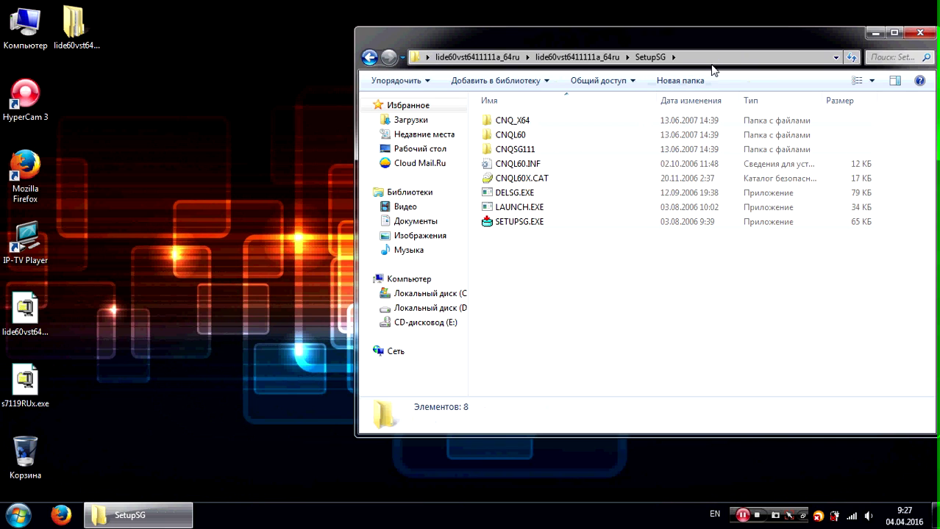
Step: Open Device Manager in Computer Management and start a driver update for the unrecognized CanoScan device
{"action": "right_click", "coordinate": [25, 37]}
{"action": "left_click", "coordinate": [56, 59]}
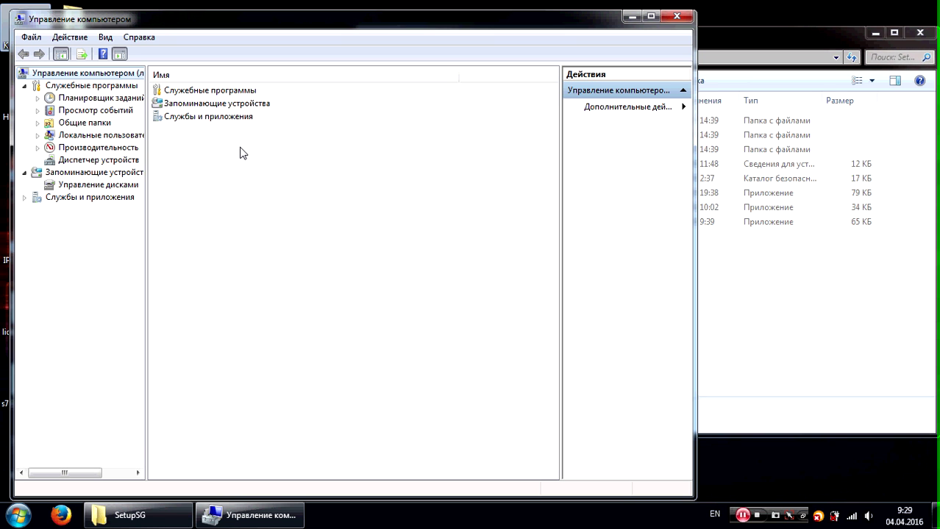
{"action": "left_click", "coordinate": [134, 161]}
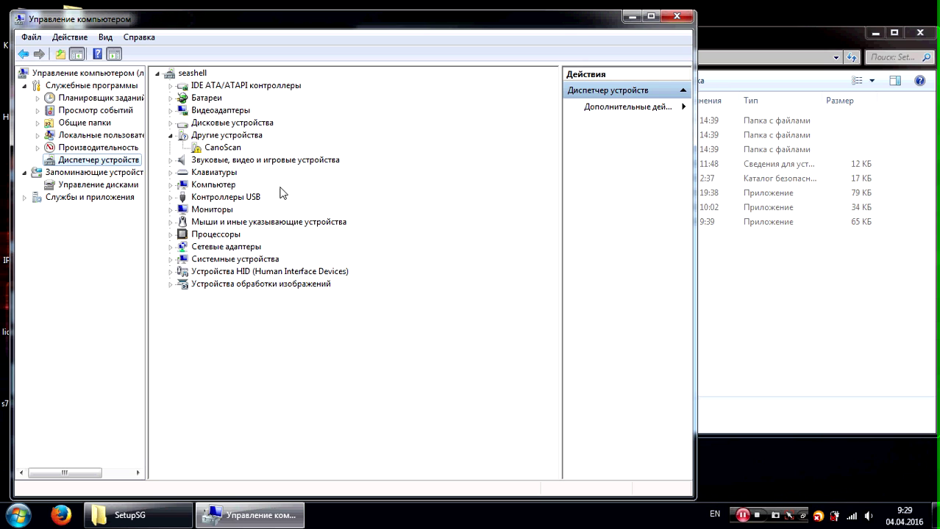
{"action": "left_click", "coordinate": [229, 149]}
{"action": "right_click", "coordinate": [236, 150]}
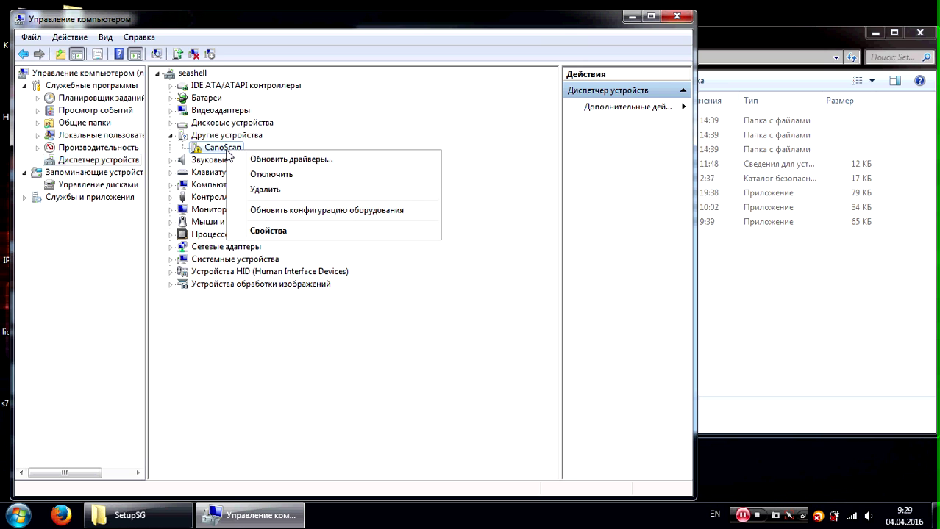
{"action": "left_click", "coordinate": [250, 160]}
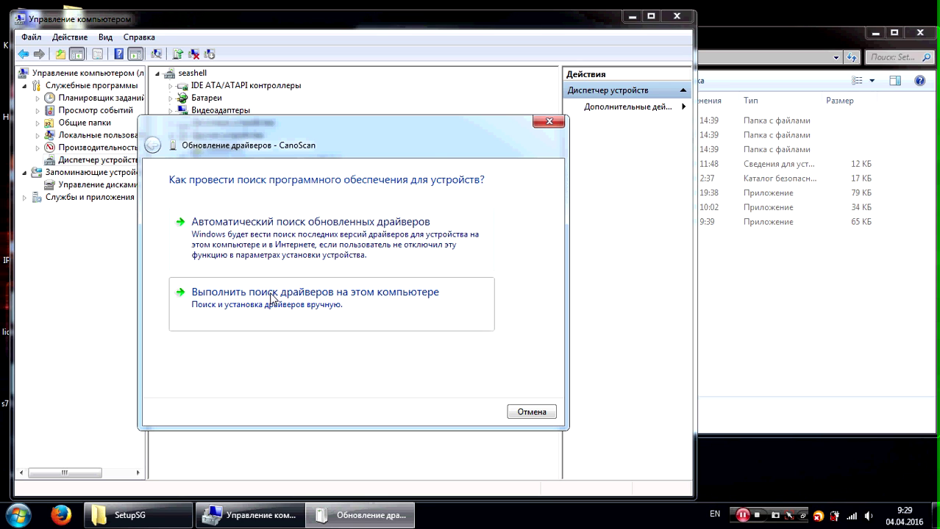
Step: Choose to find the driver manually from the list of installed drivers, with all device types shown
{"action": "left_click", "coordinate": [270, 297]}
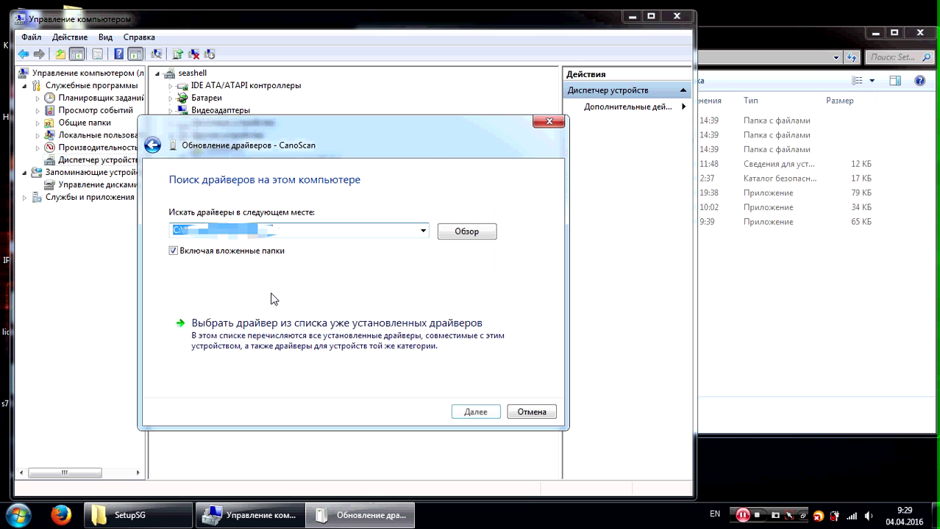
{"action": "left_click", "coordinate": [258, 340]}
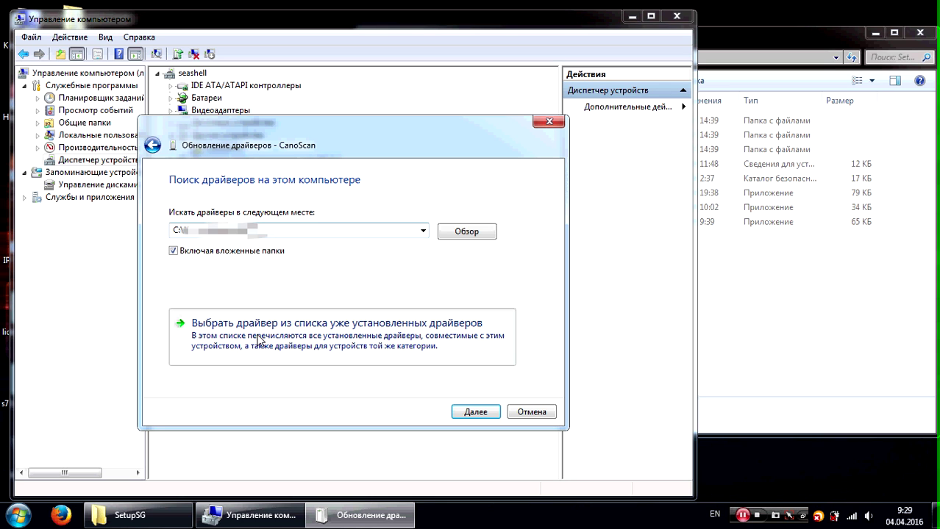
{"action": "left_click", "coordinate": [259, 340]}
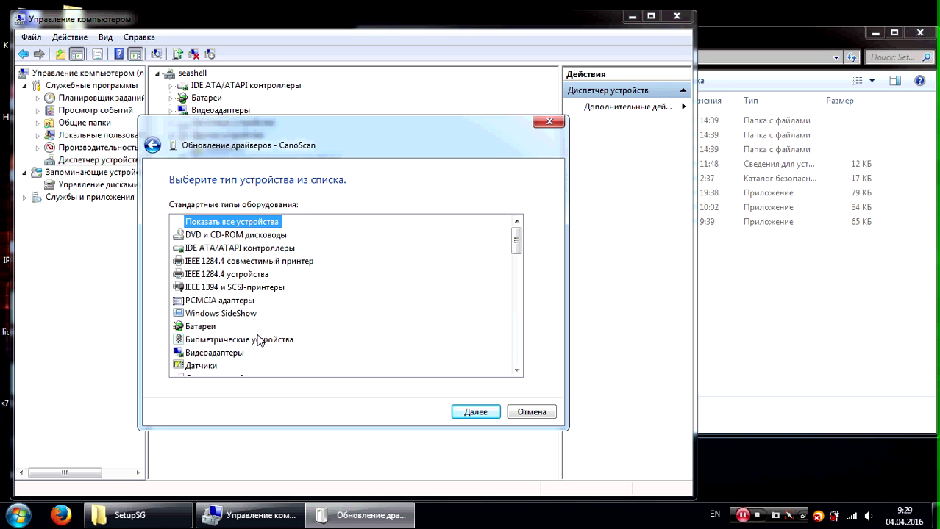
{"action": "left_click", "coordinate": [494, 409]}
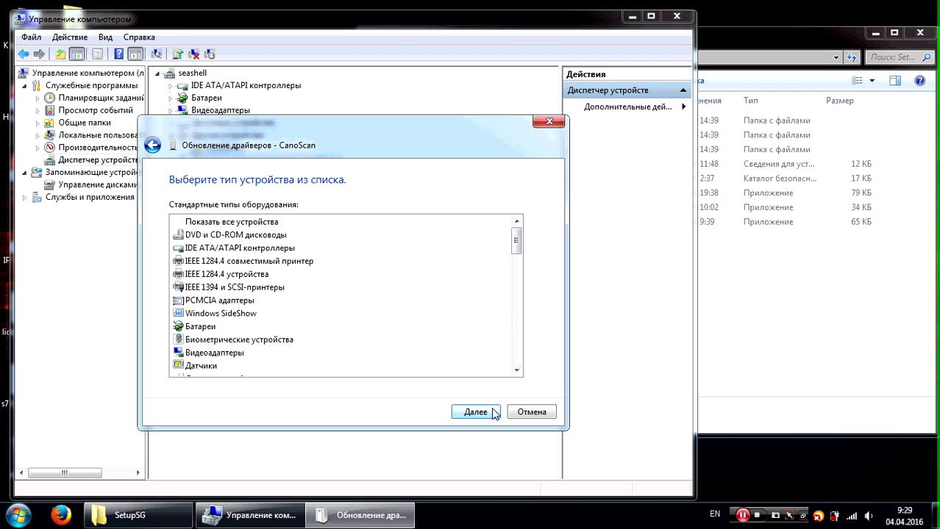
Step: Choose installation from disk and load CNQL60.INF from the SetupSG folder as the driver source
{"action": "left_click", "coordinate": [485, 375]}
{"action": "left_click", "coordinate": [466, 340]}
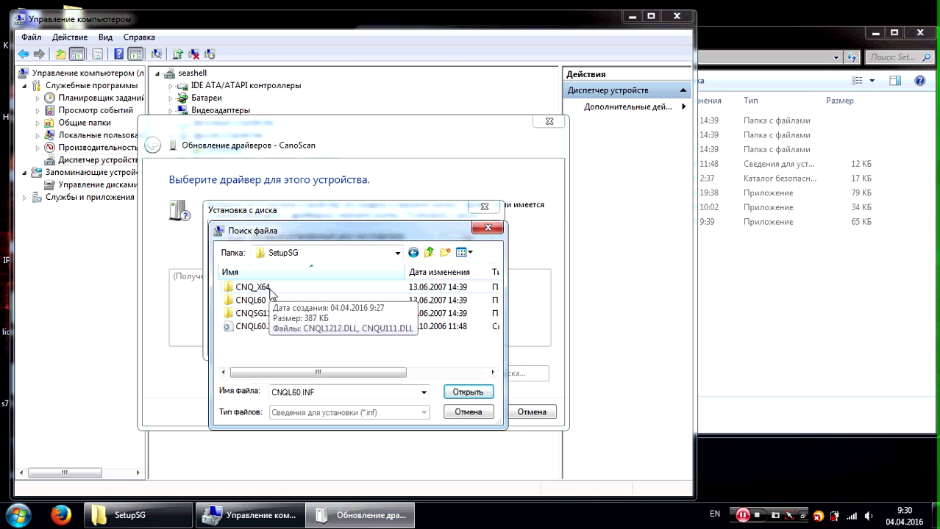
{"action": "left_click", "coordinate": [458, 394]}
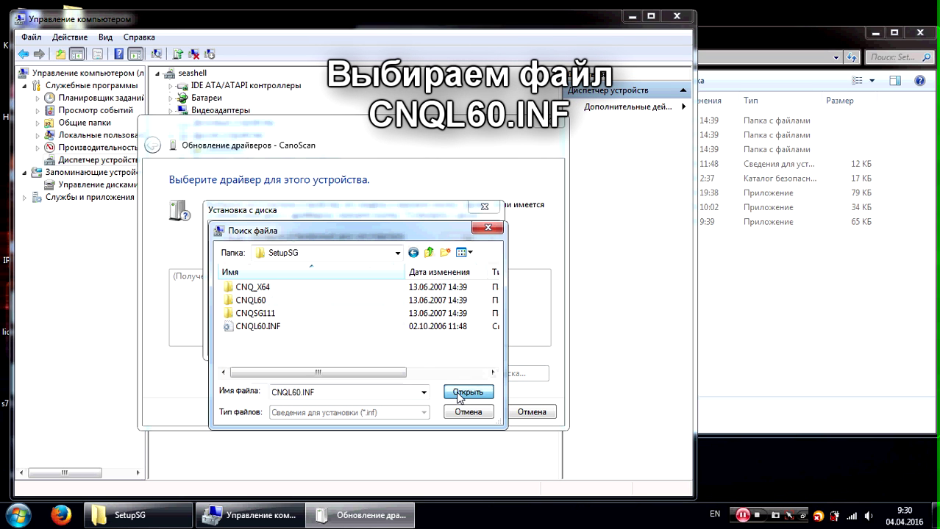
{"action": "left_click", "coordinate": [446, 243]}
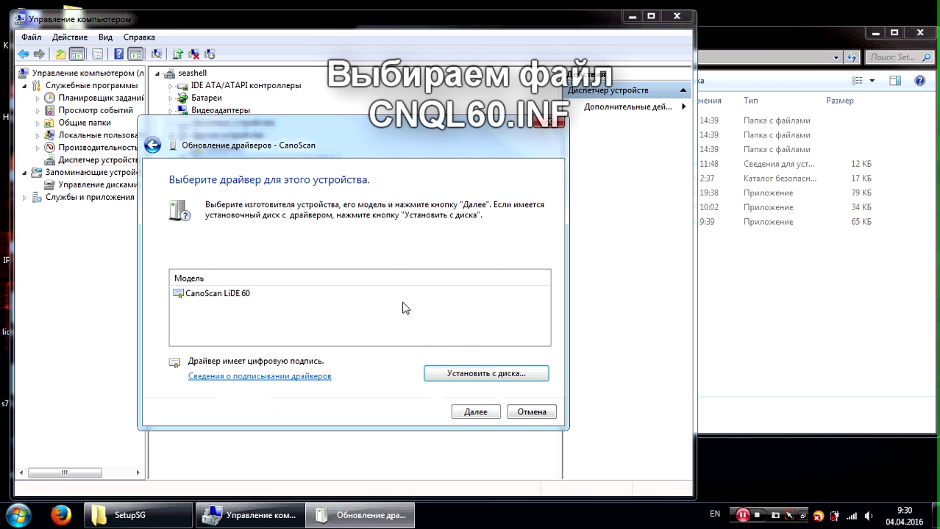
Step: Install the CanoScan LiDE 60 driver for the device, agreeing to continue despite the compatibility warning
{"action": "left_click", "coordinate": [239, 297]}
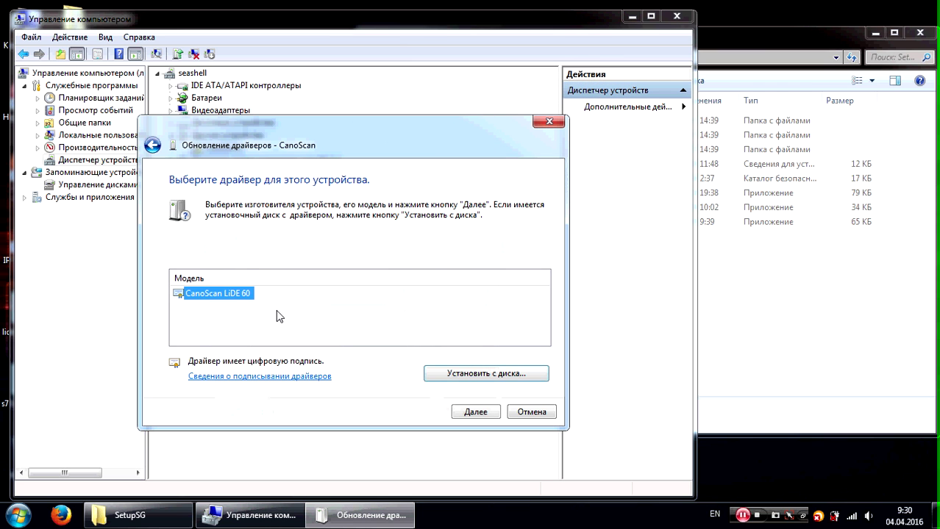
{"action": "left_click", "coordinate": [461, 415]}
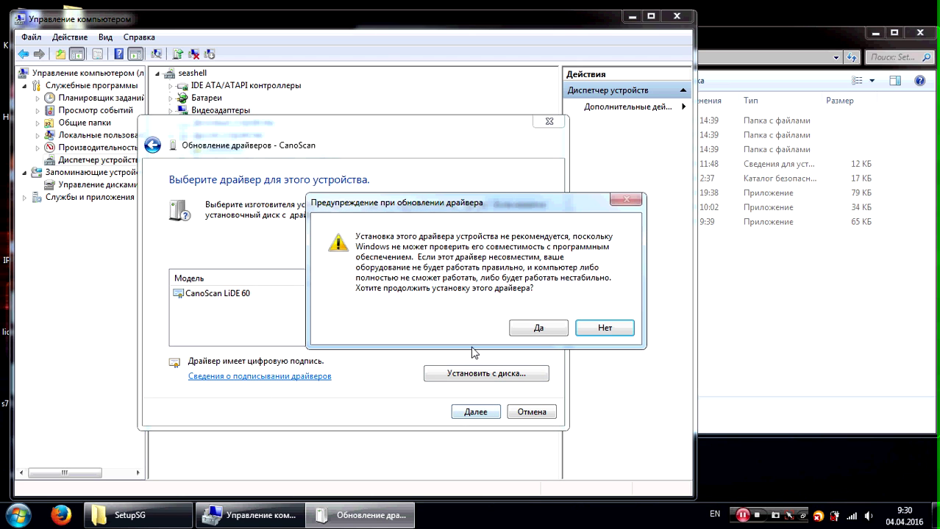
{"action": "left_click", "coordinate": [522, 328]}
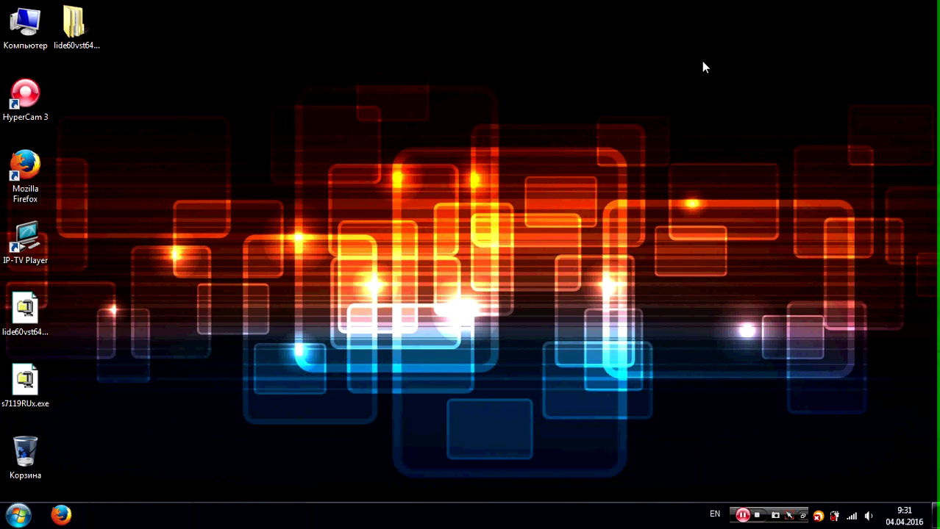
Step: Unzip s7119RUx.exe from the desktop into the Canon folder and close the self-extractor
{"action": "double_click", "coordinate": [29, 383]}
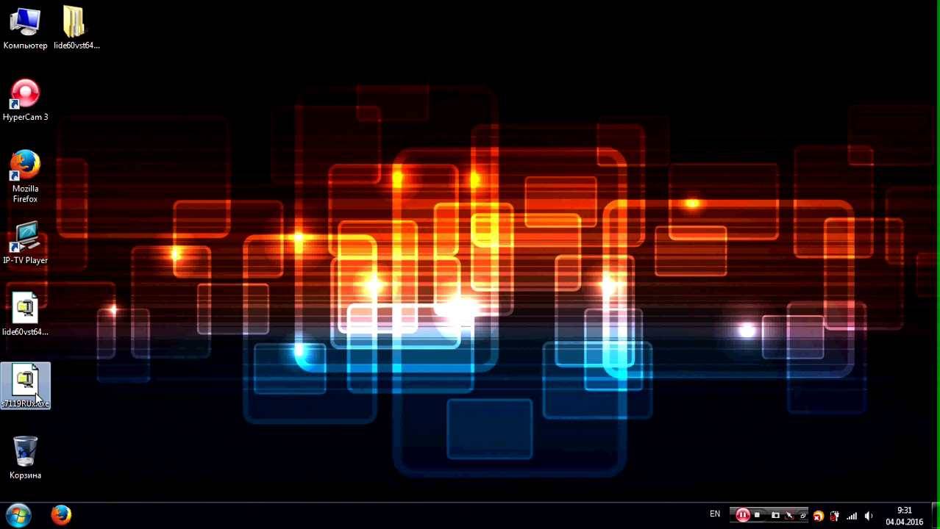
{"action": "left_click", "coordinate": [506, 265]}
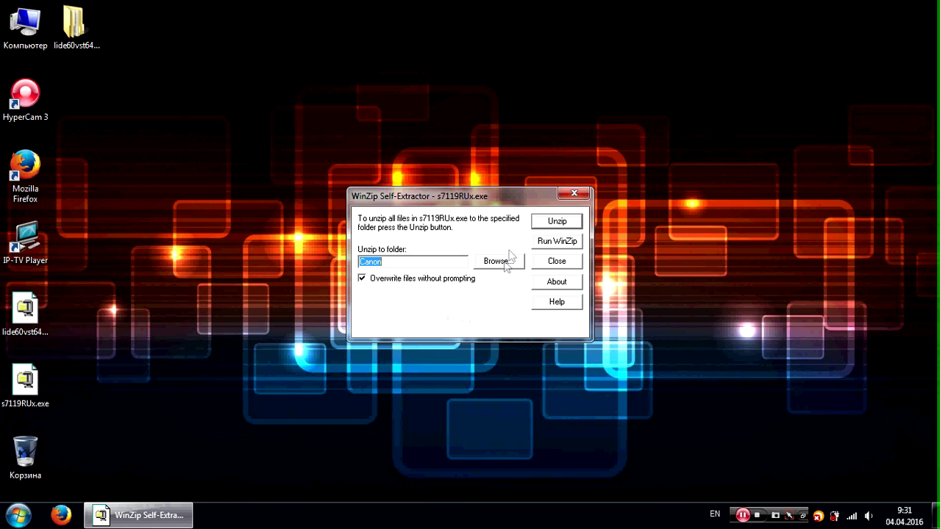
{"action": "left_click", "coordinate": [544, 222]}
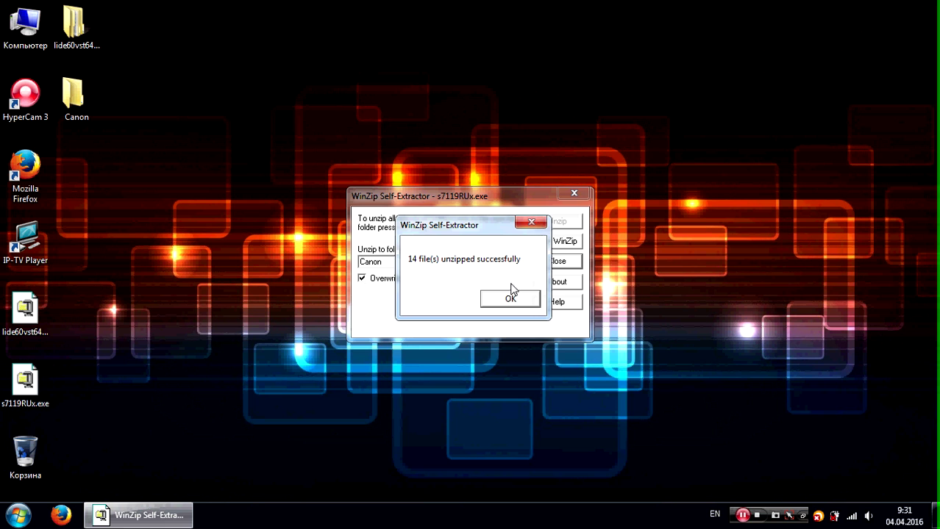
{"action": "left_click", "coordinate": [513, 302]}
{"action": "left_click", "coordinate": [575, 194]}
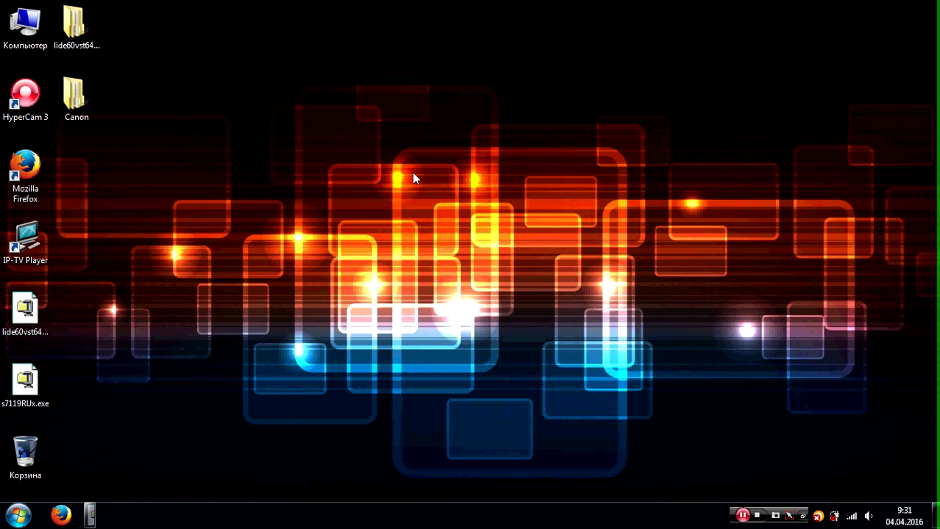
Step: Start the CanoScan Toolbox installer, Setup.exe, from the Disk1 subfolder of the Canon folder on the desktop
{"action": "double_click", "coordinate": [74, 97]}
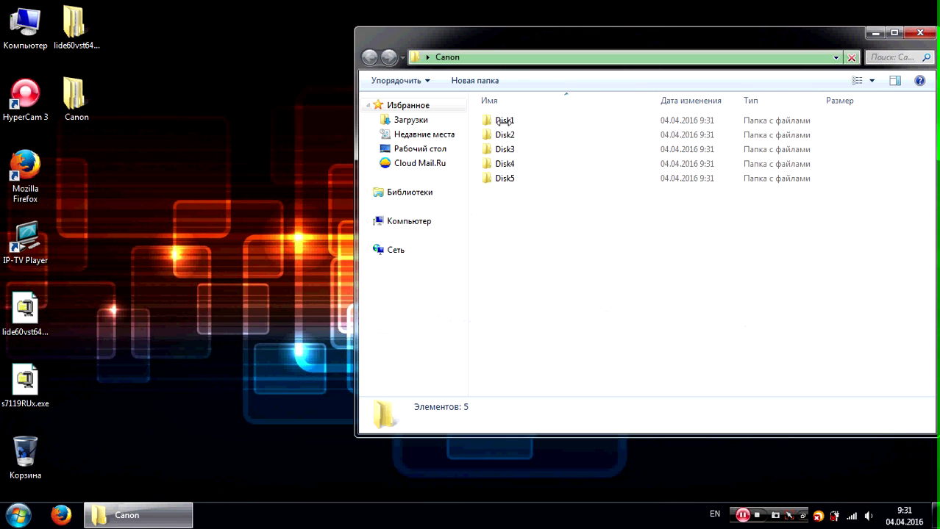
{"action": "double_click", "coordinate": [504, 122]}
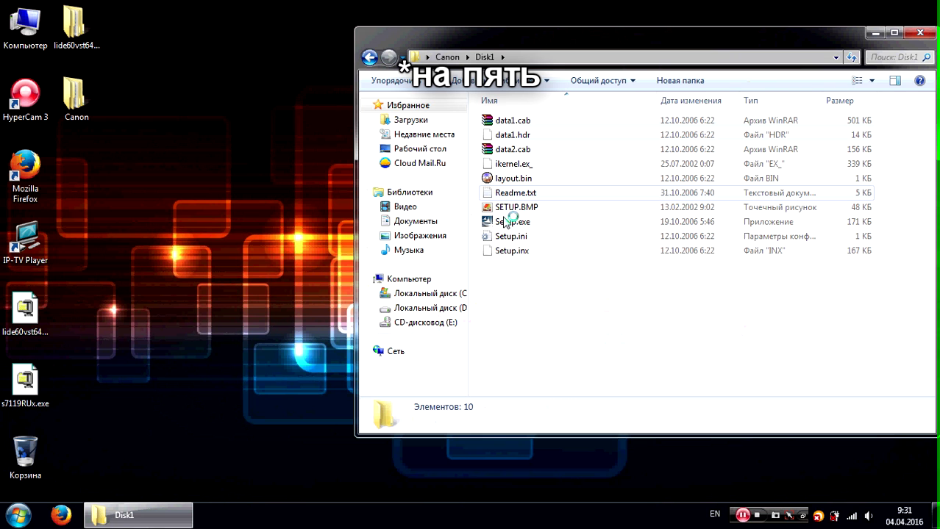
{"action": "left_click", "coordinate": [506, 223]}
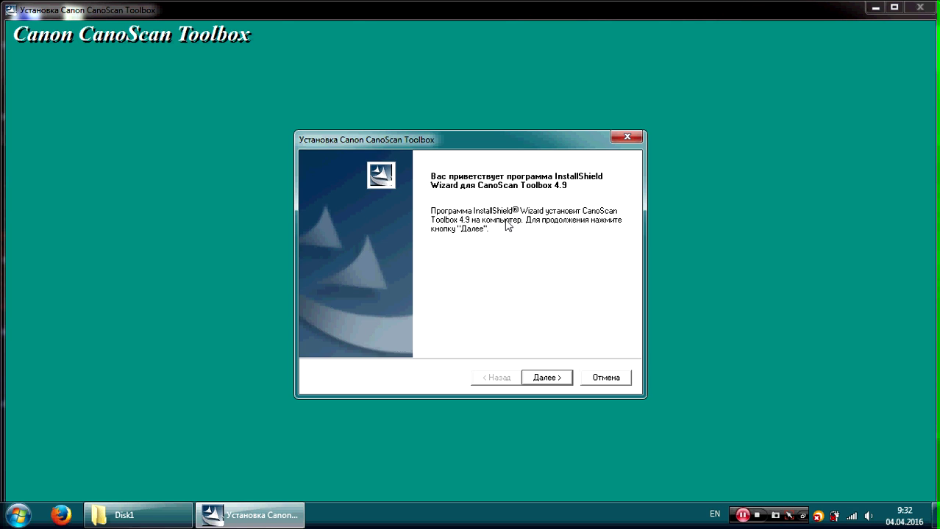
Step: Install CanoScan Toolbox 4.9 and finish the wizard with the option to restart the computer later
{"action": "left_click", "coordinate": [545, 378]}
{"action": "left_click", "coordinate": [545, 378]}
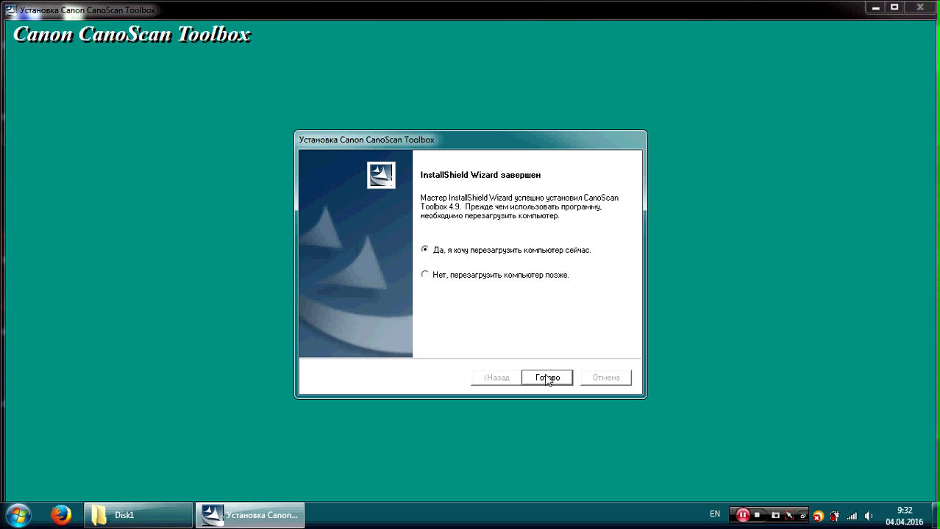
{"action": "left_click", "coordinate": [519, 275]}
{"action": "left_click", "coordinate": [551, 378]}
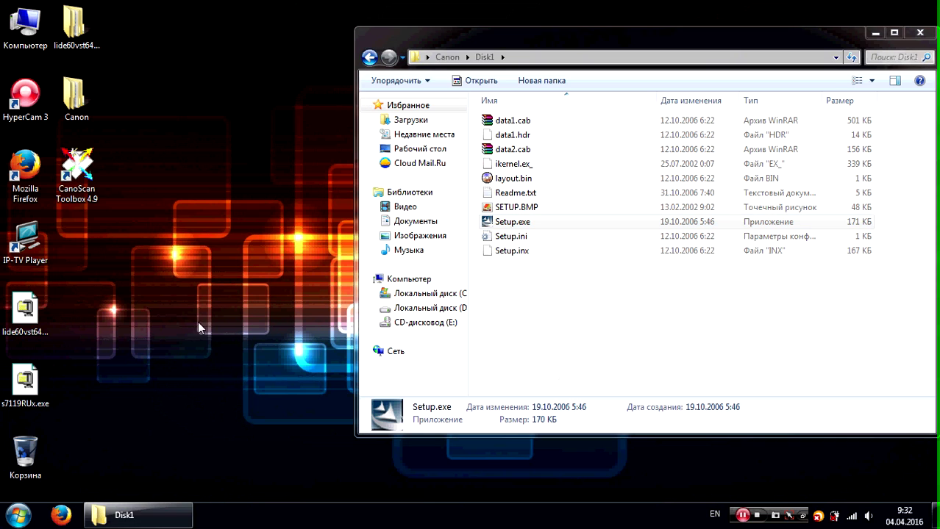
Step: Launch CanoScan Toolbox 4.9 from the desktop and use its Save (Сохранить) function for scanning to a file
{"action": "double_click", "coordinate": [77, 174]}
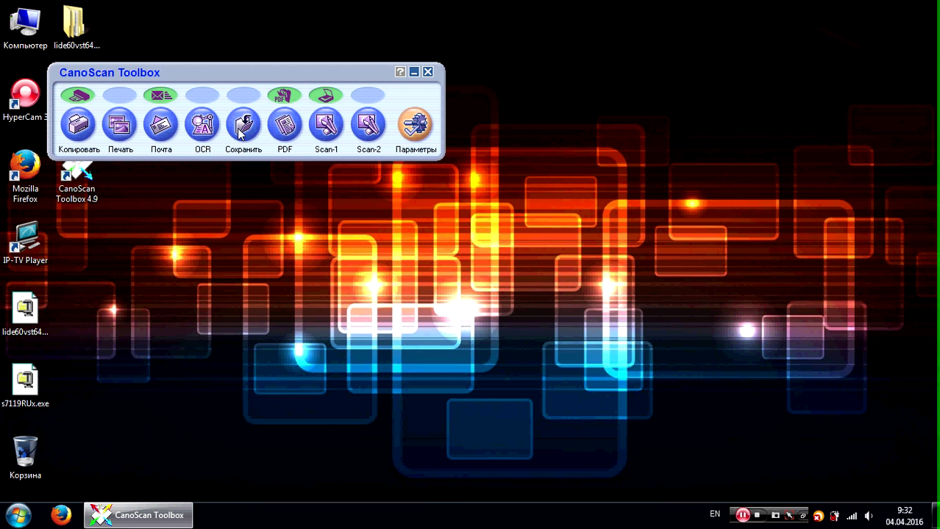
{"action": "left_click", "coordinate": [240, 129]}
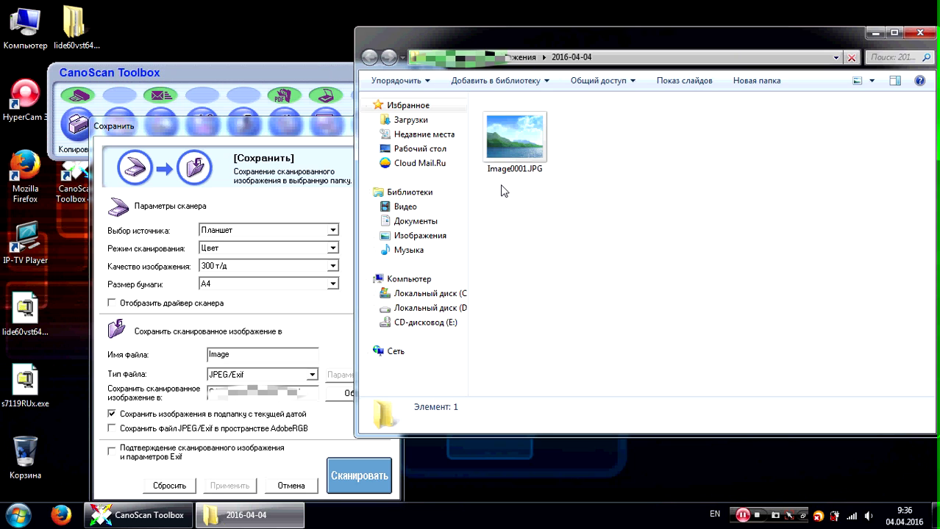
Step: Open the scanned Image0001.JPG and examine its quality at actual size around the ship, label, gold disc and compass, and as a whole
{"action": "double_click", "coordinate": [513, 147]}
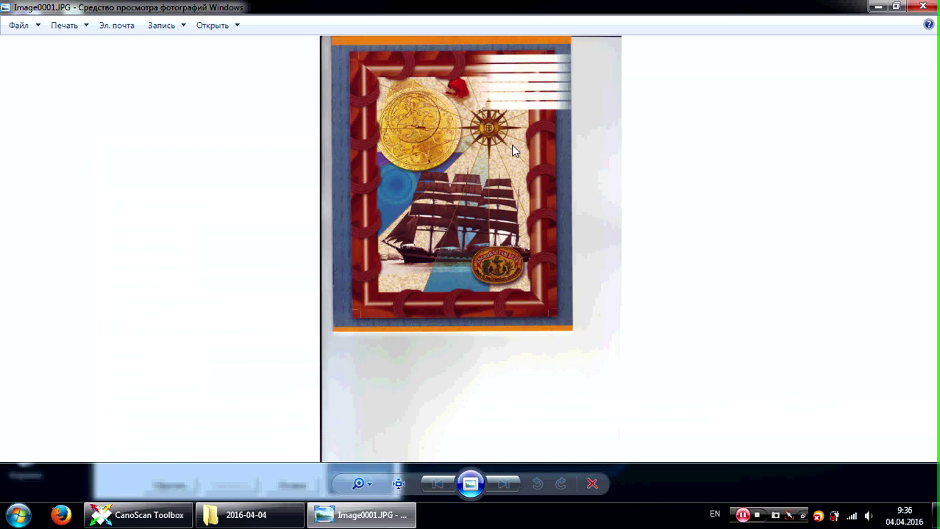
{"action": "left_click", "coordinate": [398, 483]}
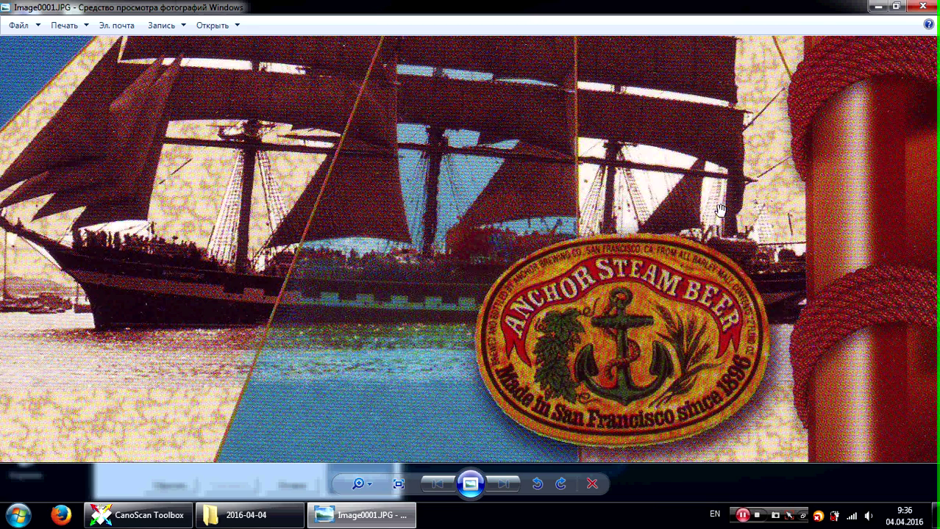
{"action": "left_click_drag", "start_coordinate": [720, 210], "coordinate": [733, 389]}
{"action": "left_click_drag", "start_coordinate": [499, 38], "coordinate": [580, 397]}
{"action": "left_click_drag", "start_coordinate": [752, 66], "coordinate": [679, 293]}
{"action": "left_click_drag", "start_coordinate": [537, 269], "coordinate": [645, 271]}
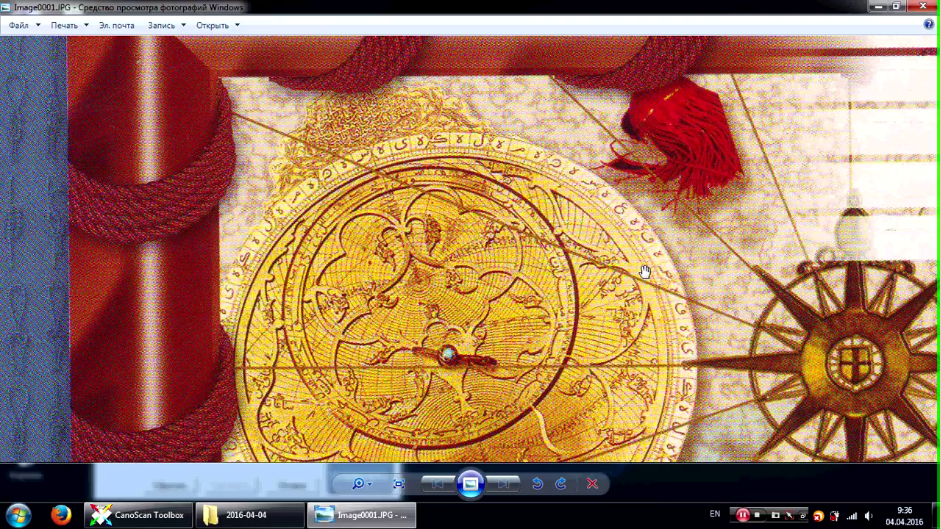
{"action": "scroll", "coordinate": [644, 272], "scroll_direction": "down", "scroll_amount": 2}
{"action": "scroll", "coordinate": [644, 272], "scroll_direction": "down", "scroll_amount": 3}
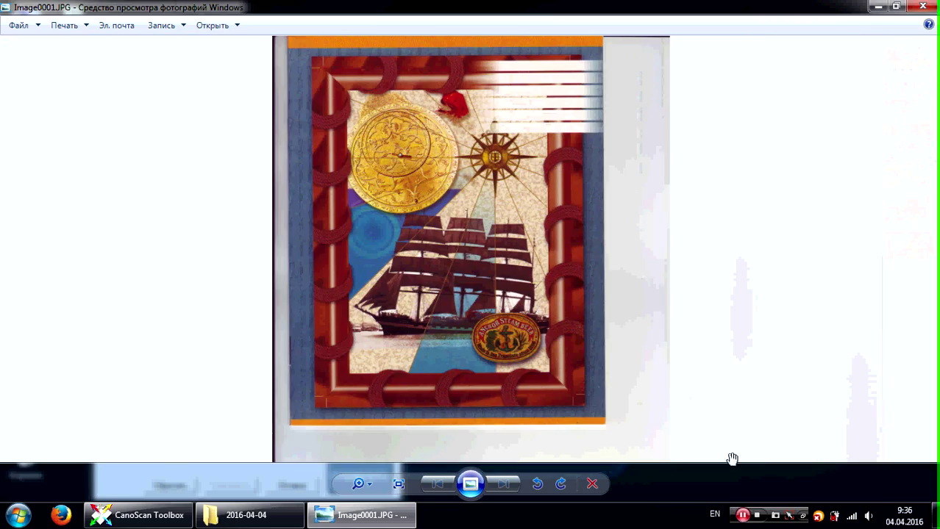